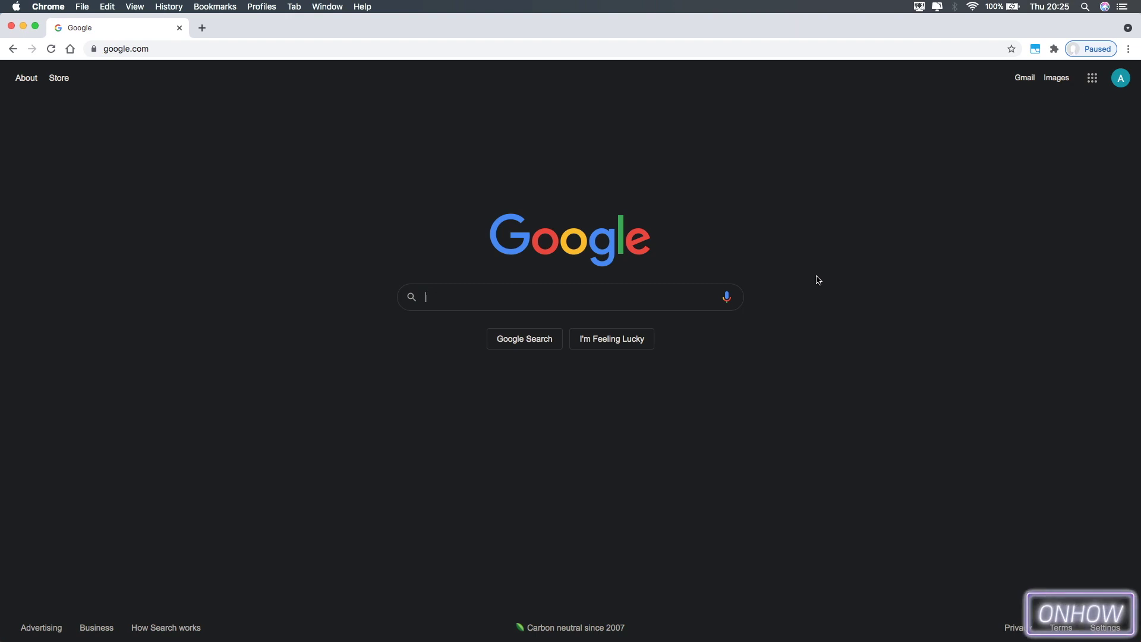
- Visit facebook.com signed out, then load google.com in a new tab
{"action": "left_click", "coordinate": [256, 48]}
{"action": "type", "text": "facebook"}
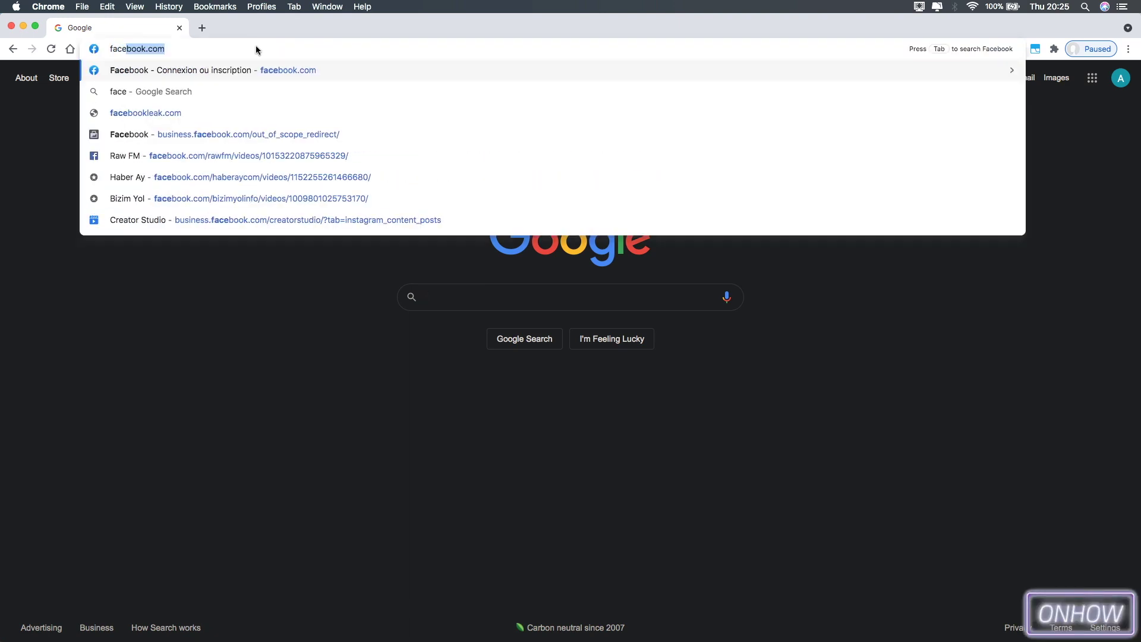
{"action": "key", "text": "Return"}
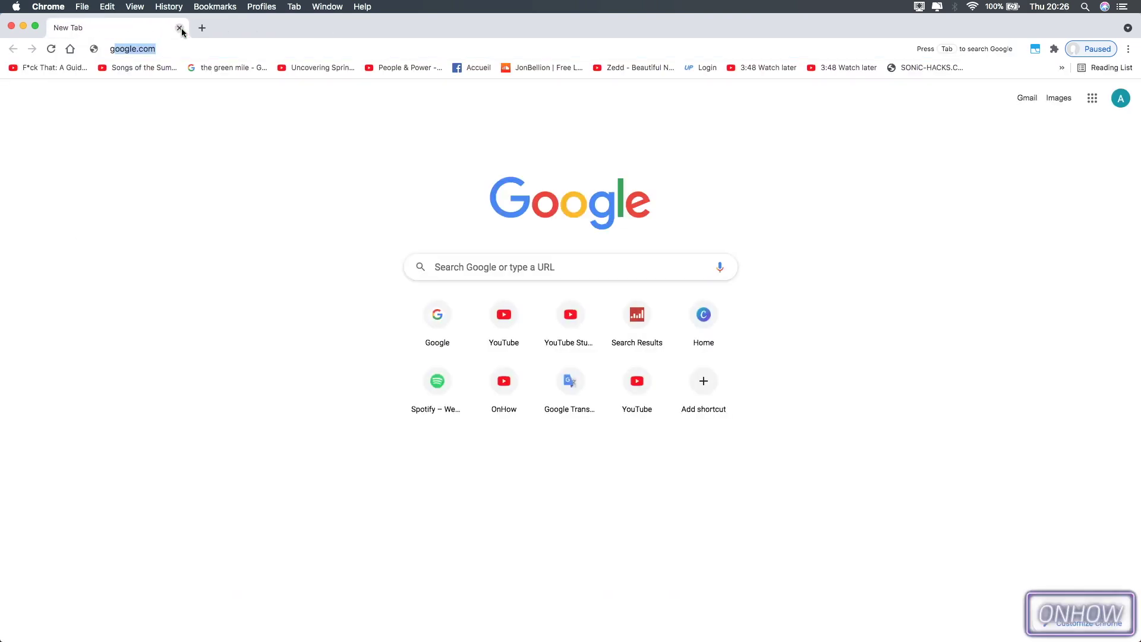
{"action": "key", "text": "Return"}
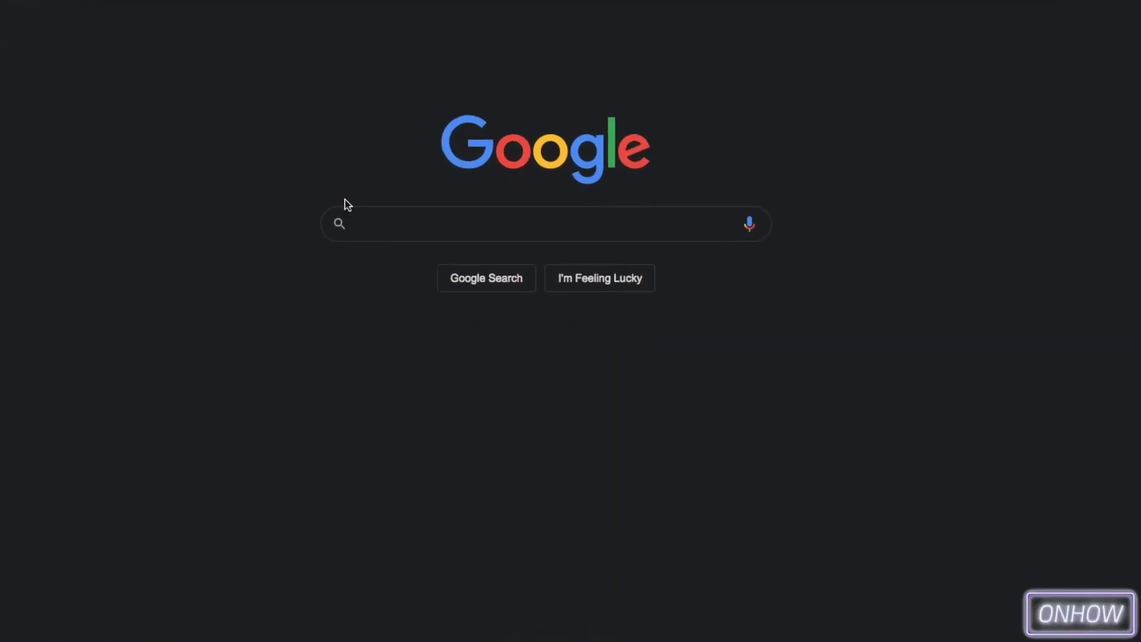
- Search Google for 'site:facebook.com intext:youtube'
{"action": "left_click", "coordinate": [375, 241]}
{"action": "type", "text": "site:"}
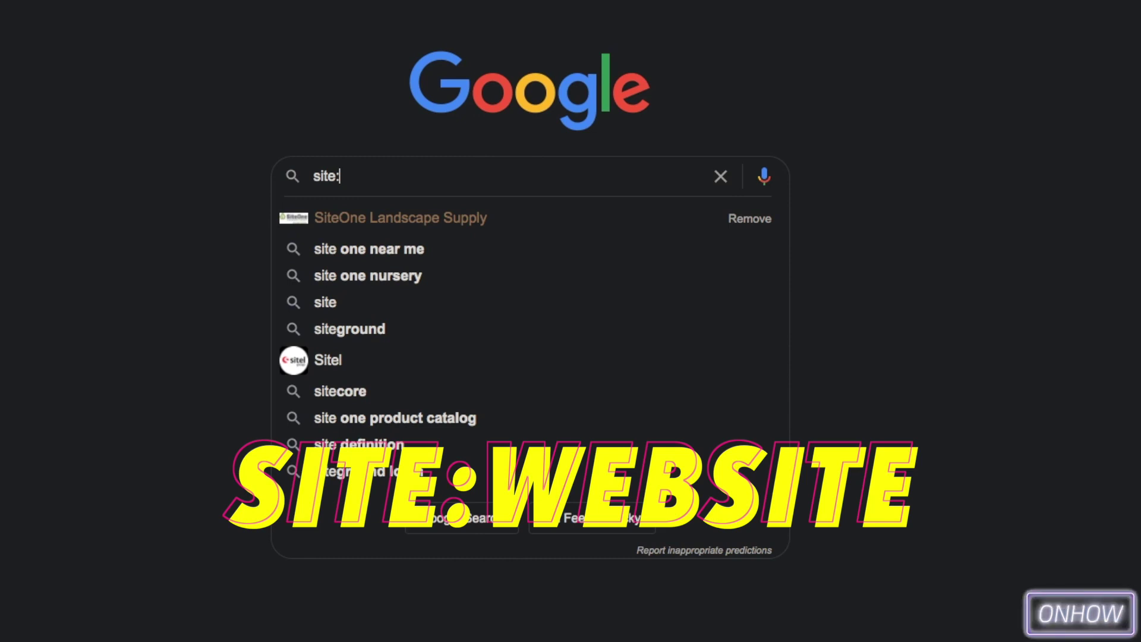
{"action": "type", "text": "facebook"}
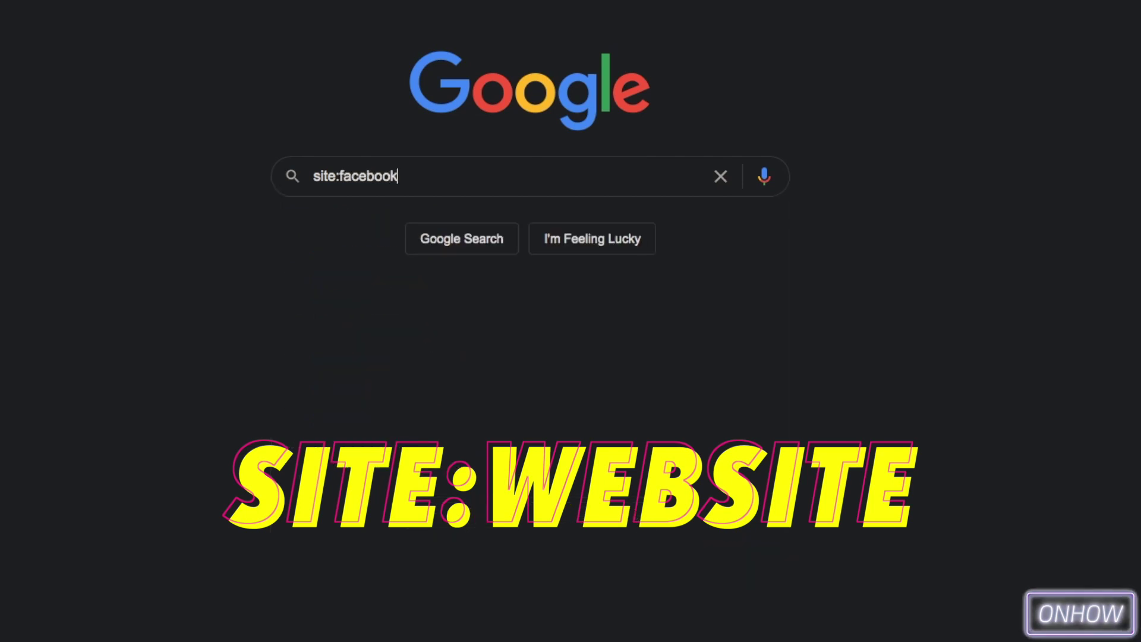
{"action": "type", "text": ".com"}
{"action": "type", "text": "  int"}
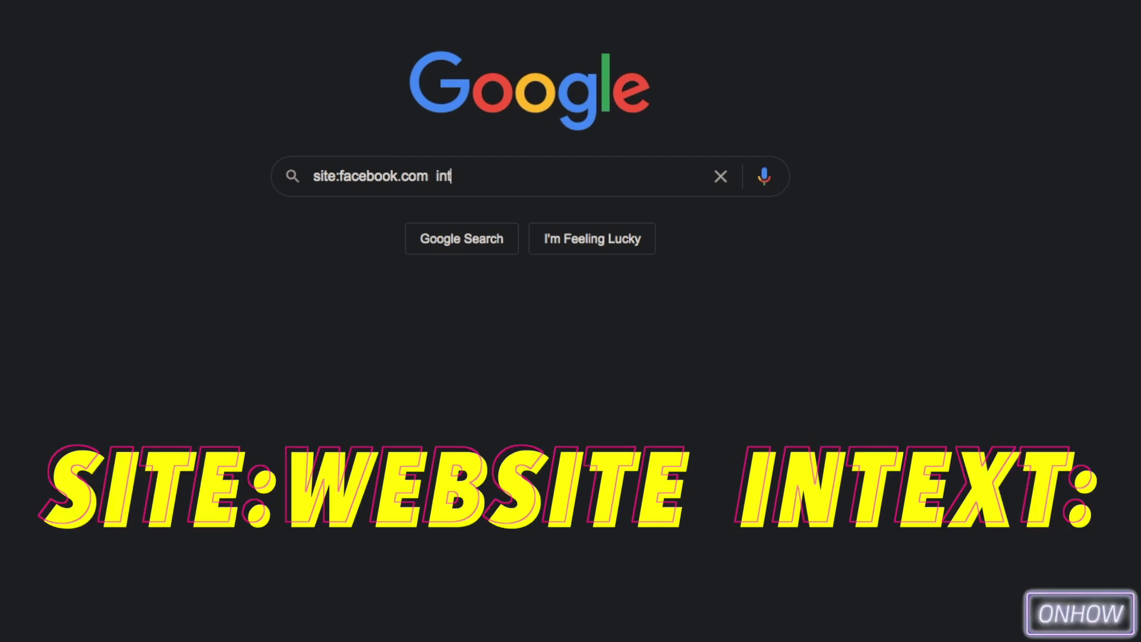
{"action": "type", "text": "ext:"}
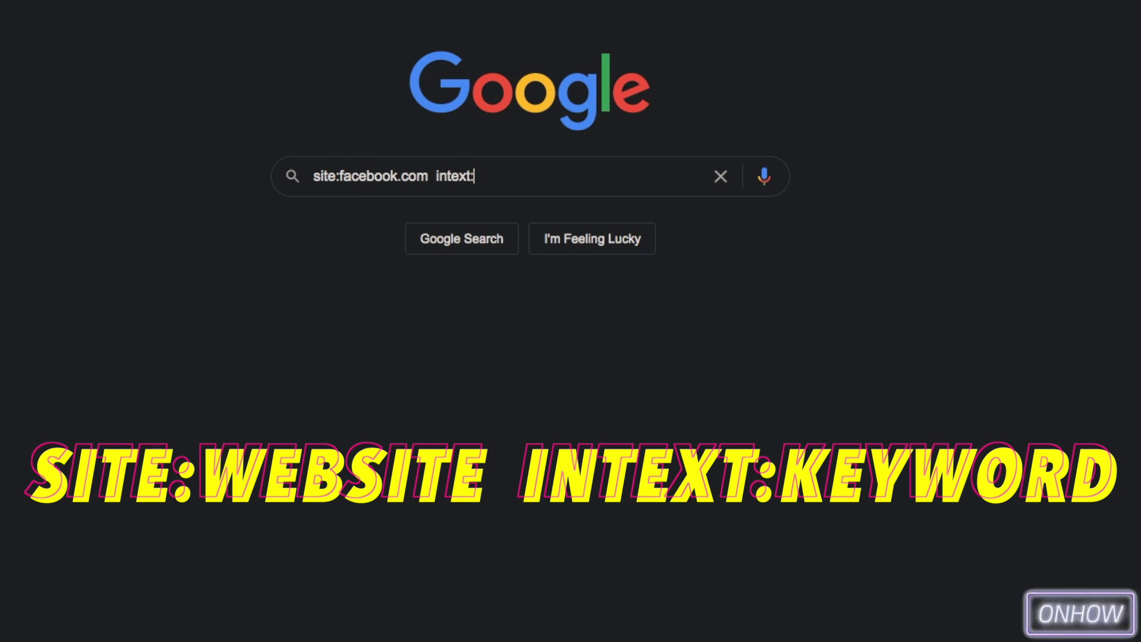
{"action": "type", "text": "outube"}
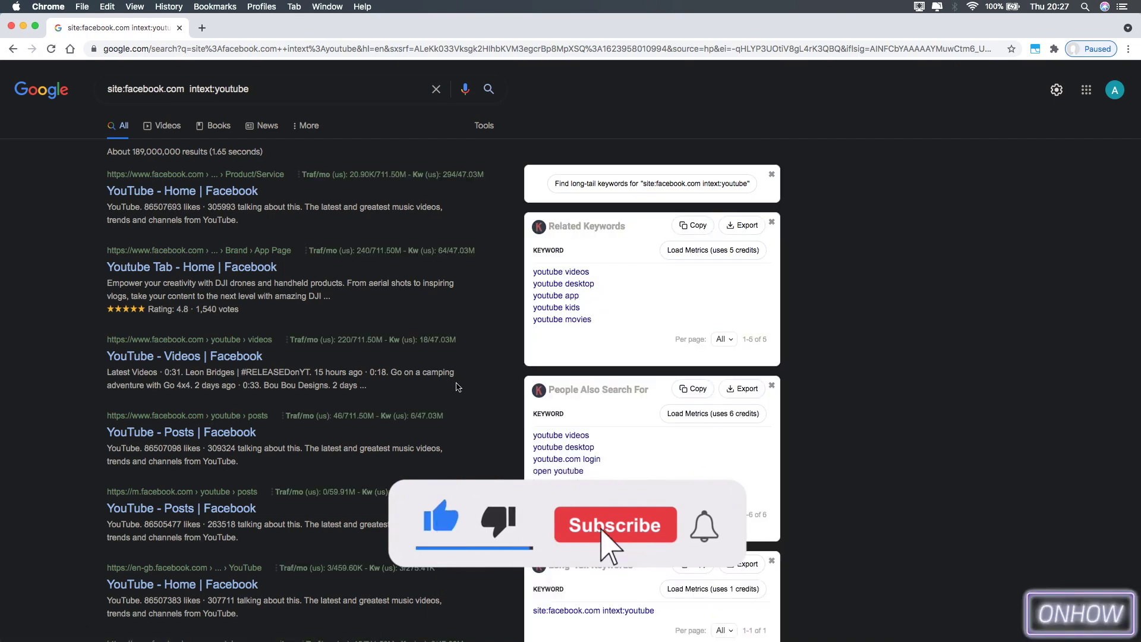
{"action": "scroll", "coordinate": [494, 420], "scroll_direction": "down", "scroll_amount": 2}
{"action": "scroll", "coordinate": [494, 421], "scroll_direction": "down", "scroll_amount": 5}
{"action": "scroll", "coordinate": [494, 420], "scroll_direction": "down", "scroll_amount": 2}
{"action": "scroll", "coordinate": [495, 420], "scroll_direction": "down", "scroll_amount": 2}
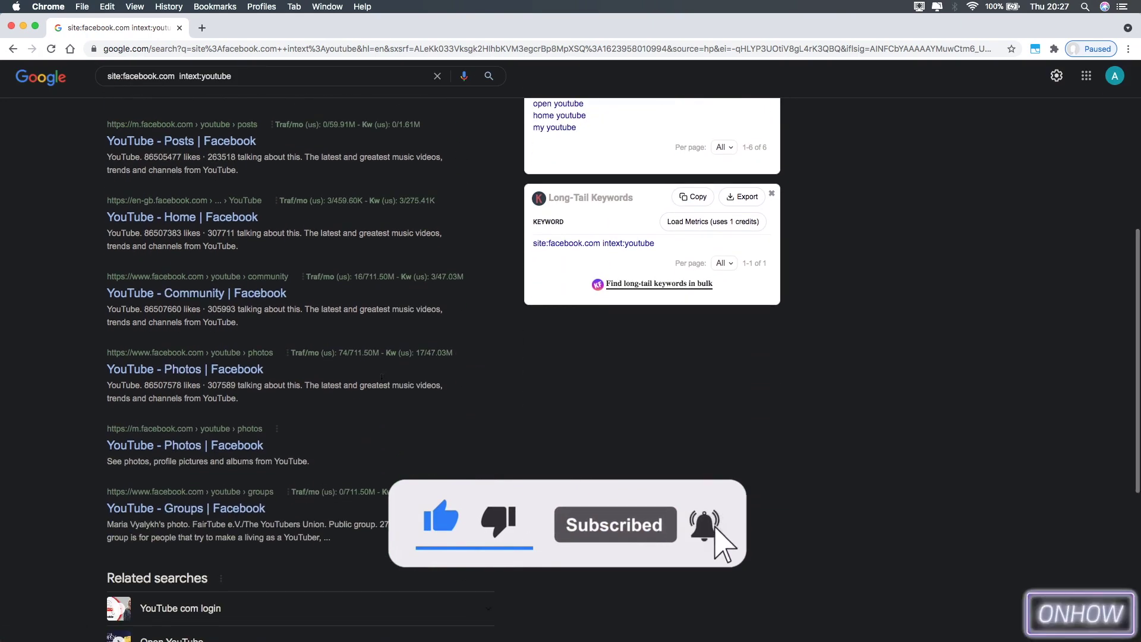
- Open the YouTube Photos, Community and Groups results in new tabs
{"action": "right_click", "coordinate": [248, 371]}
{"action": "left_click", "coordinate": [303, 379]}
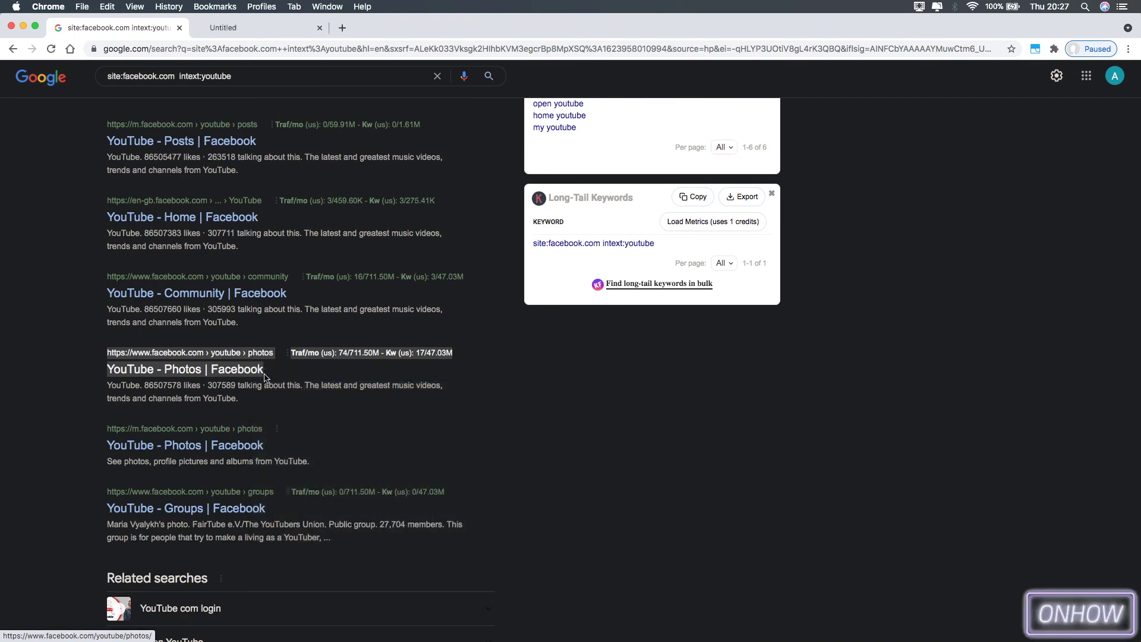
{"action": "right_click", "coordinate": [240, 302]}
{"action": "left_click", "coordinate": [253, 303]}
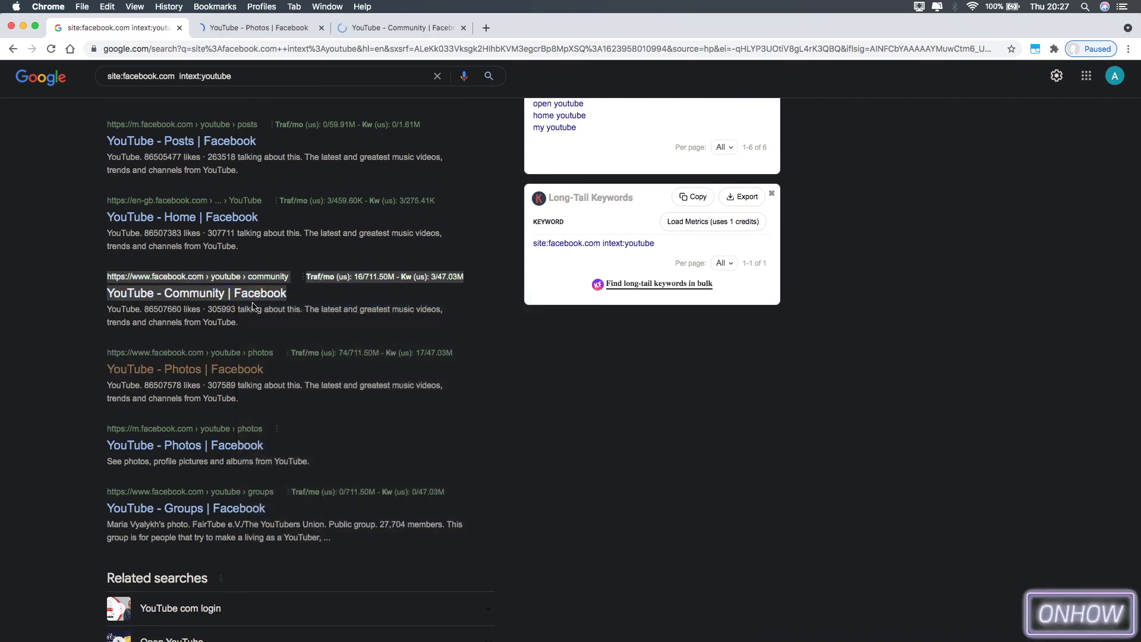
{"action": "right_click", "coordinate": [224, 509]}
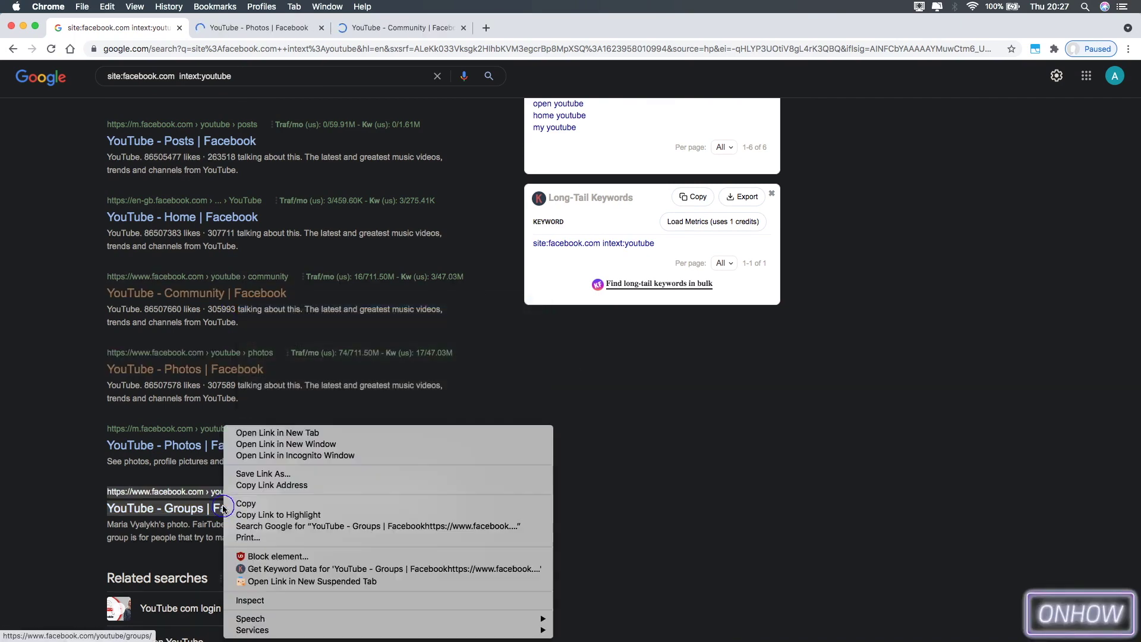
{"action": "left_click", "coordinate": [251, 436]}
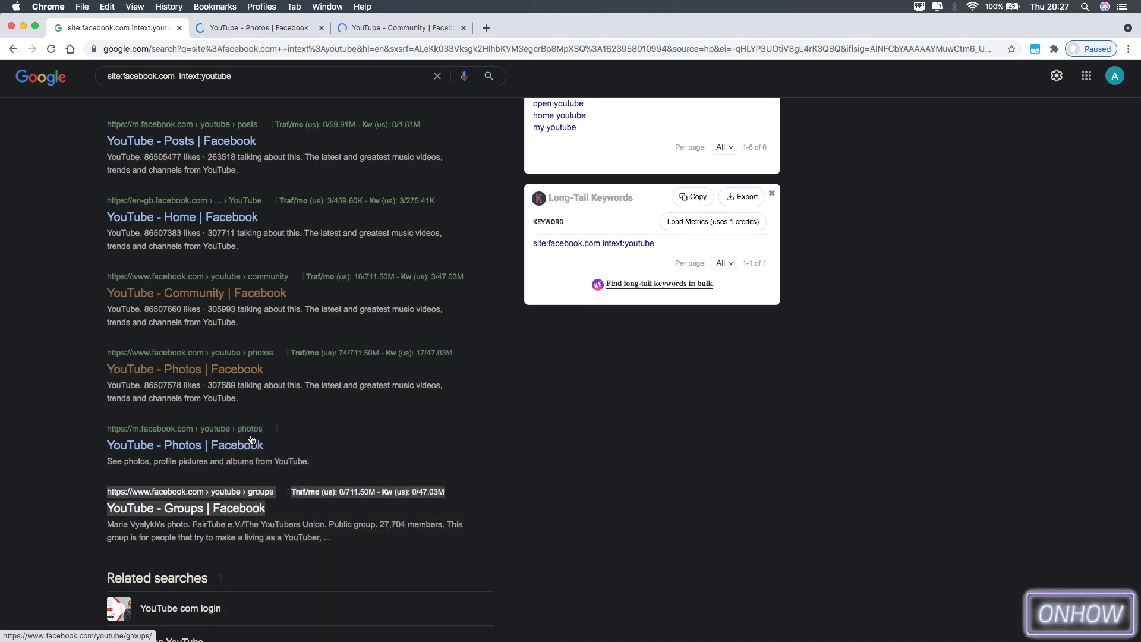
- View the Photos, Community and Groups tabs, then close all three
{"action": "left_click", "coordinate": [248, 30]}
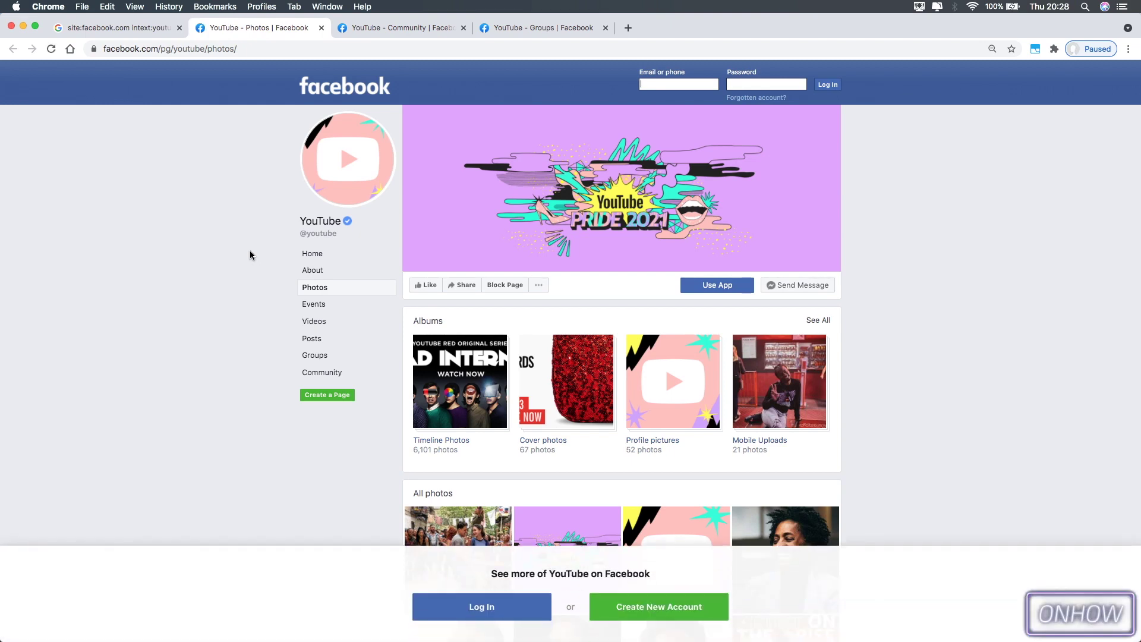
{"action": "left_click", "coordinate": [321, 28]}
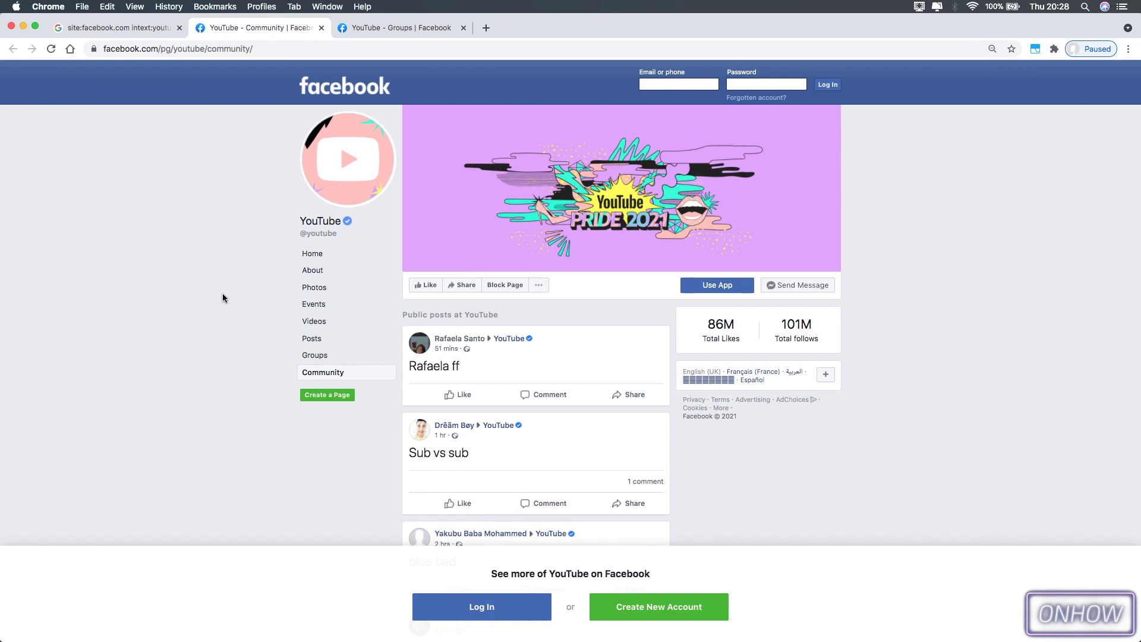
{"action": "left_click", "coordinate": [321, 28]}
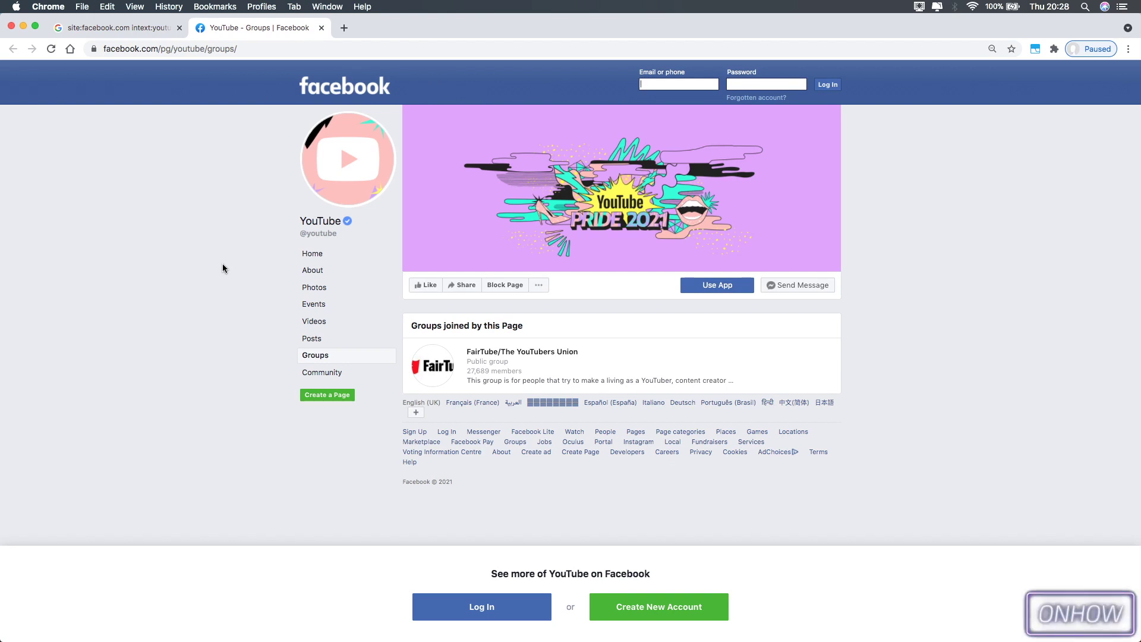
{"action": "left_click", "coordinate": [322, 28]}
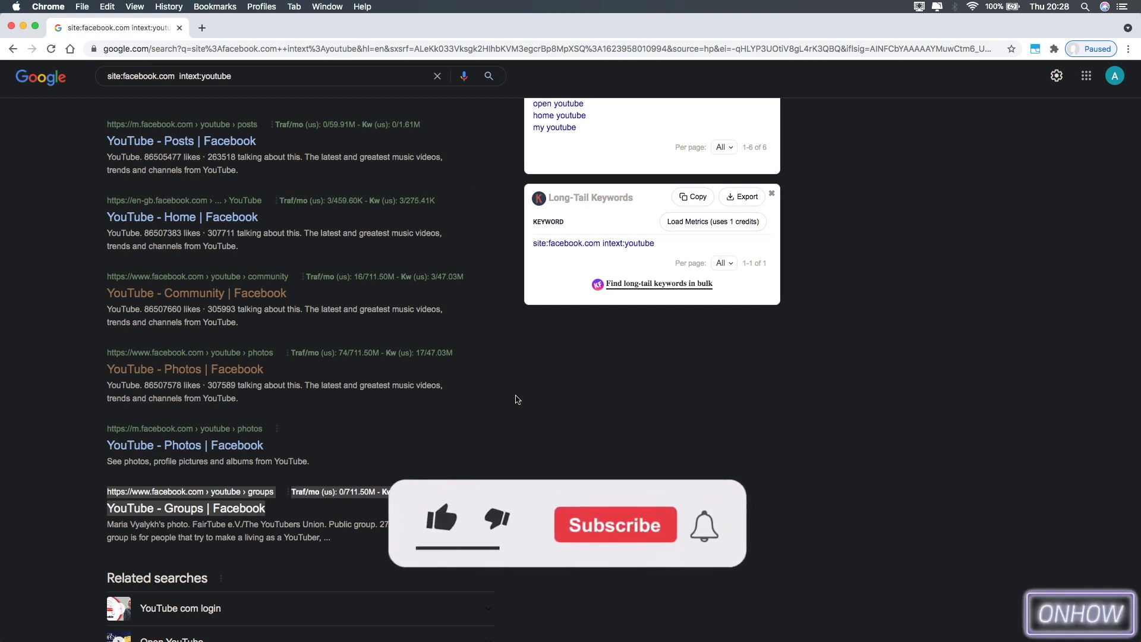